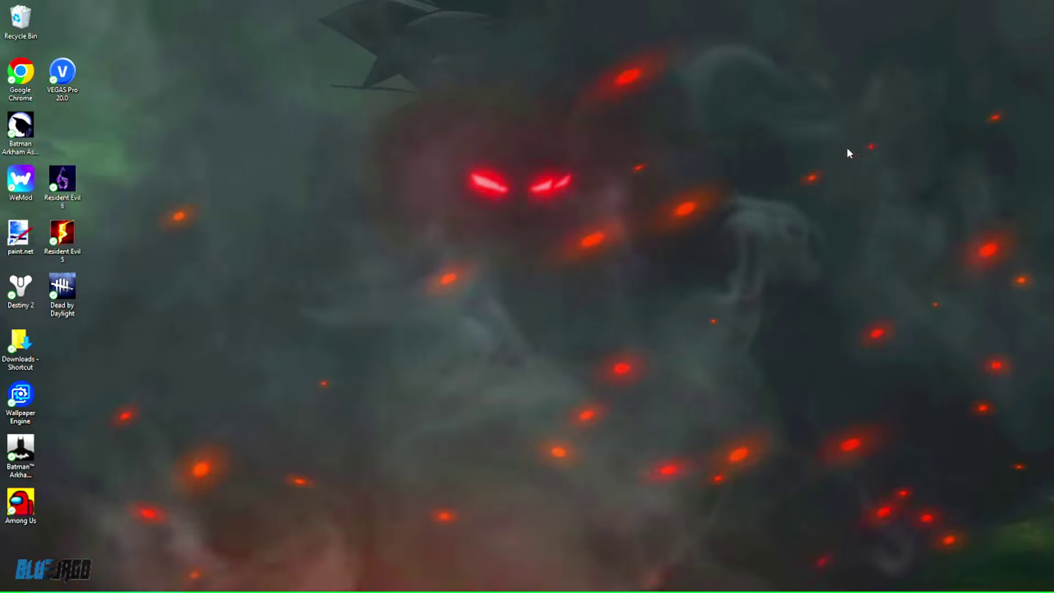
# Look over the Lazybone Tools mod page down to its description and open the choice of files to download.
pyautogui.click(518, 387)
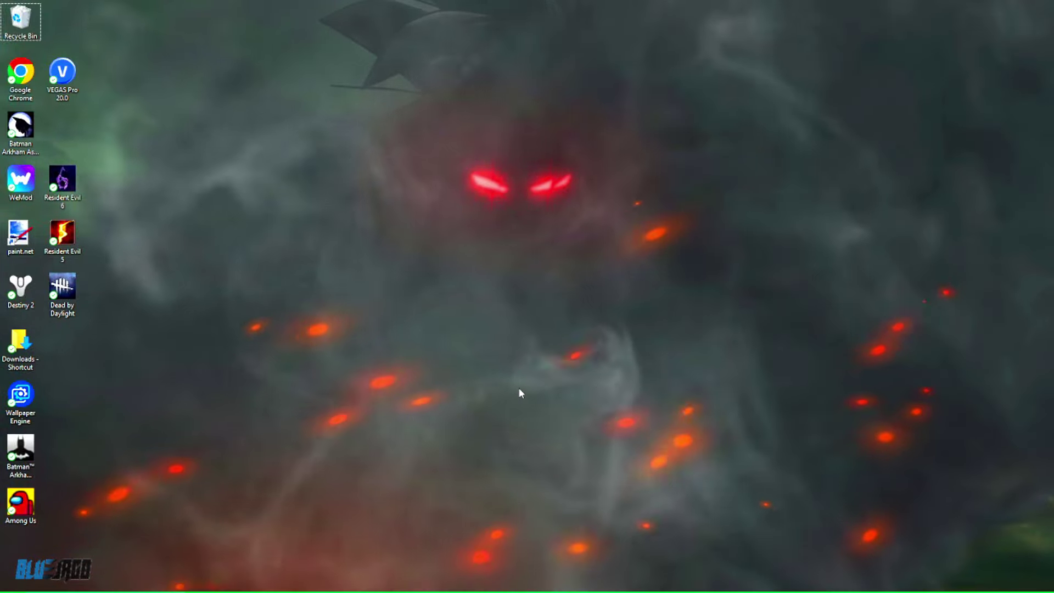
pyautogui.moveTo(578, 584)
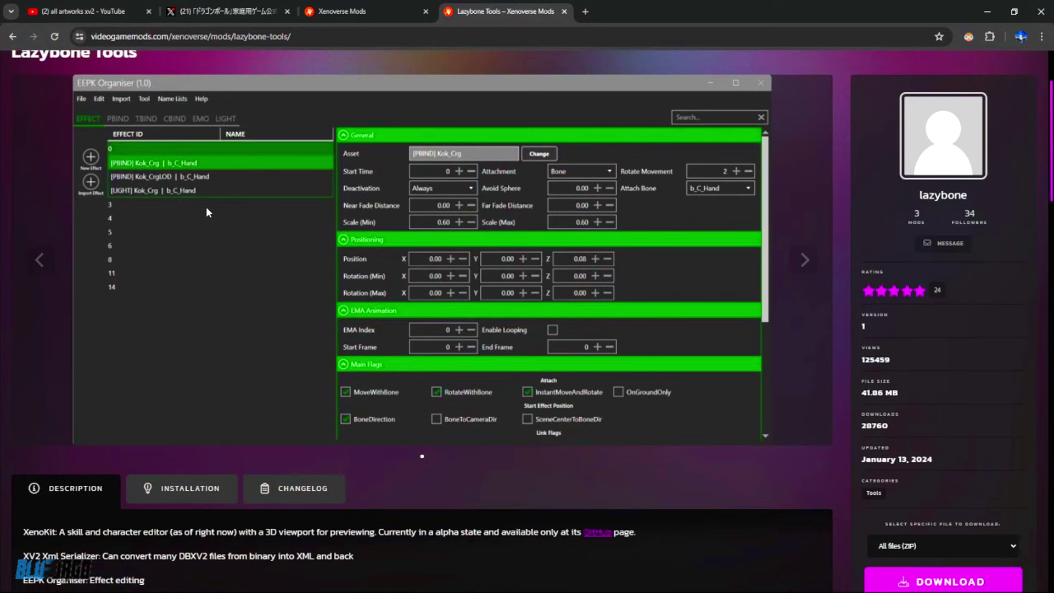
pyautogui.scroll(2, 214, 222)
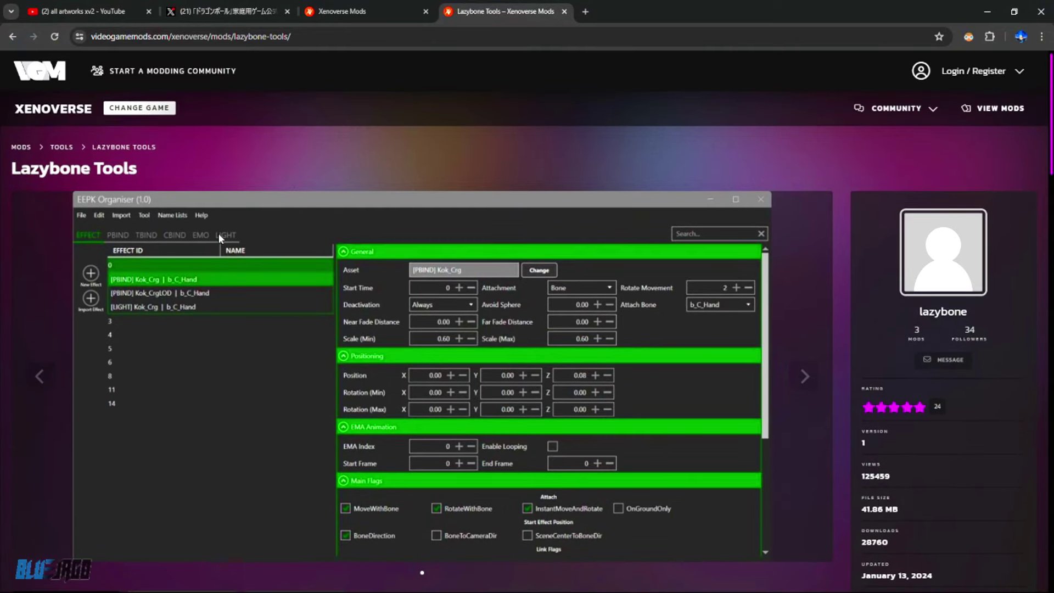
pyautogui.scroll(-1, 218, 235)
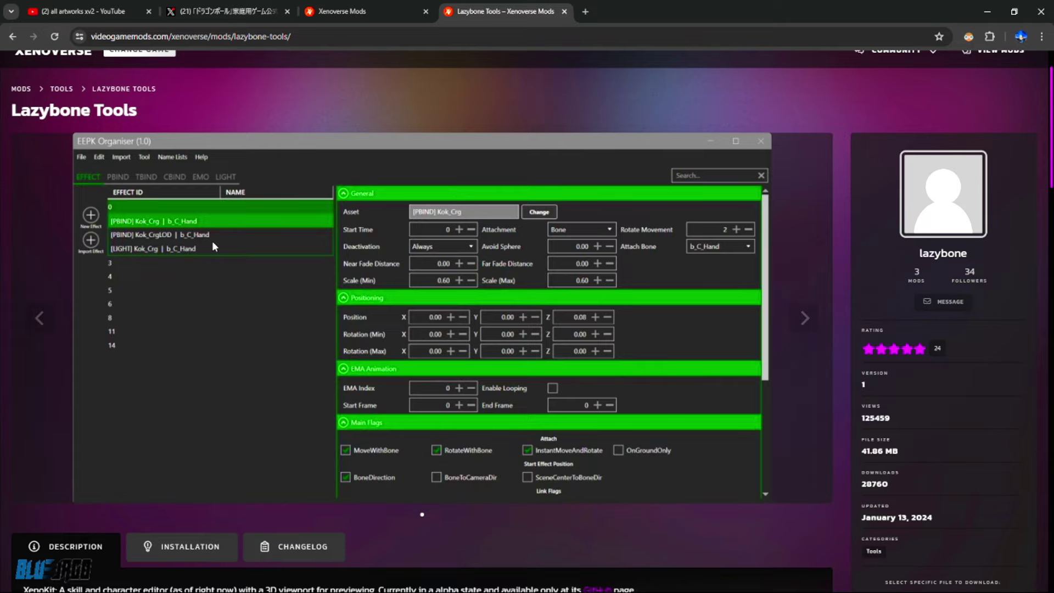
pyautogui.scroll(-2, 212, 240)
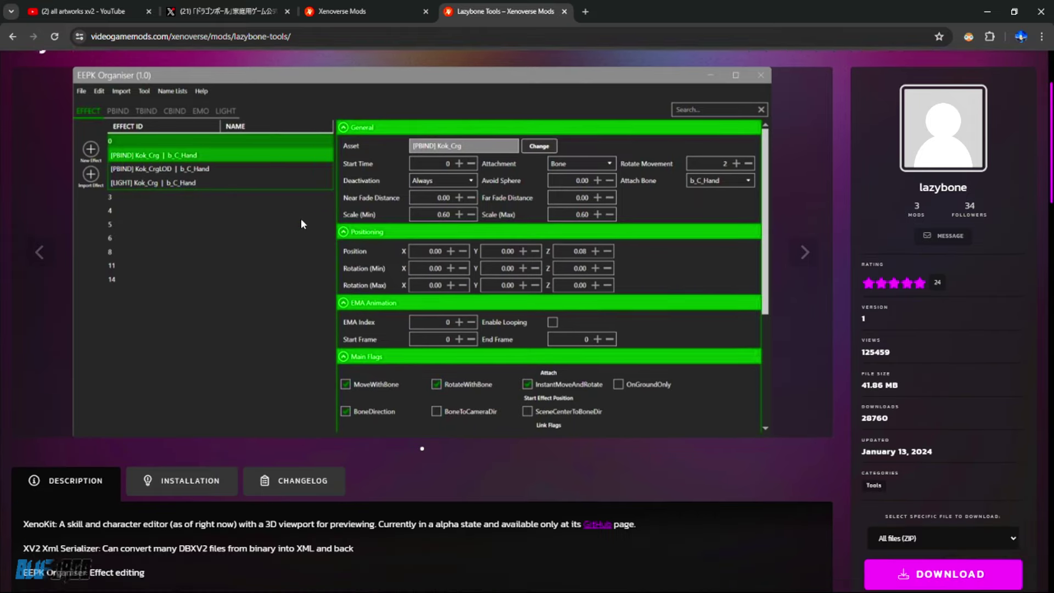
pyautogui.scroll(-1, 932, 456)
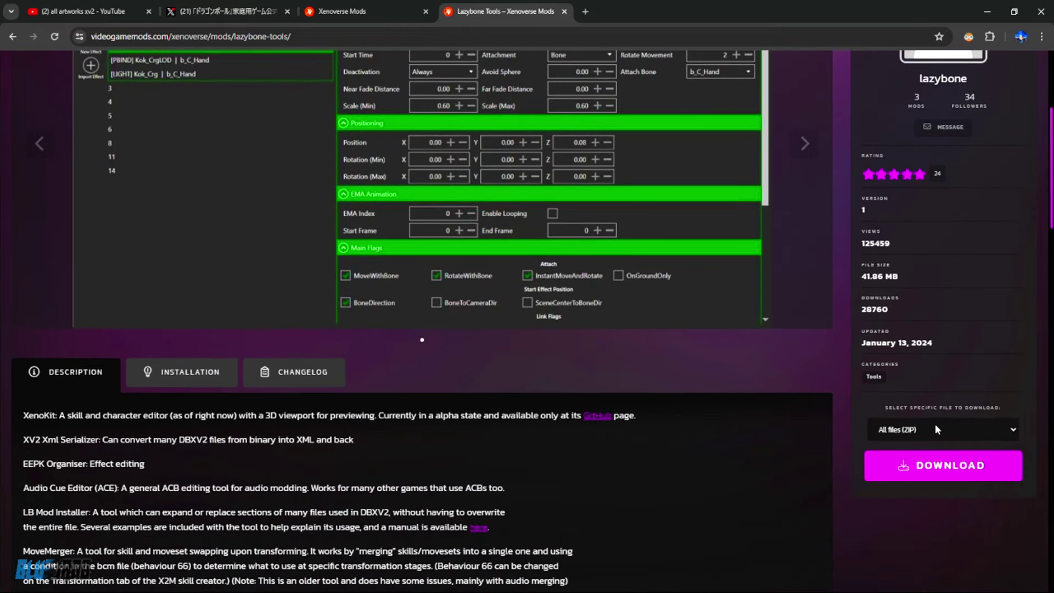
pyautogui.click(937, 429)
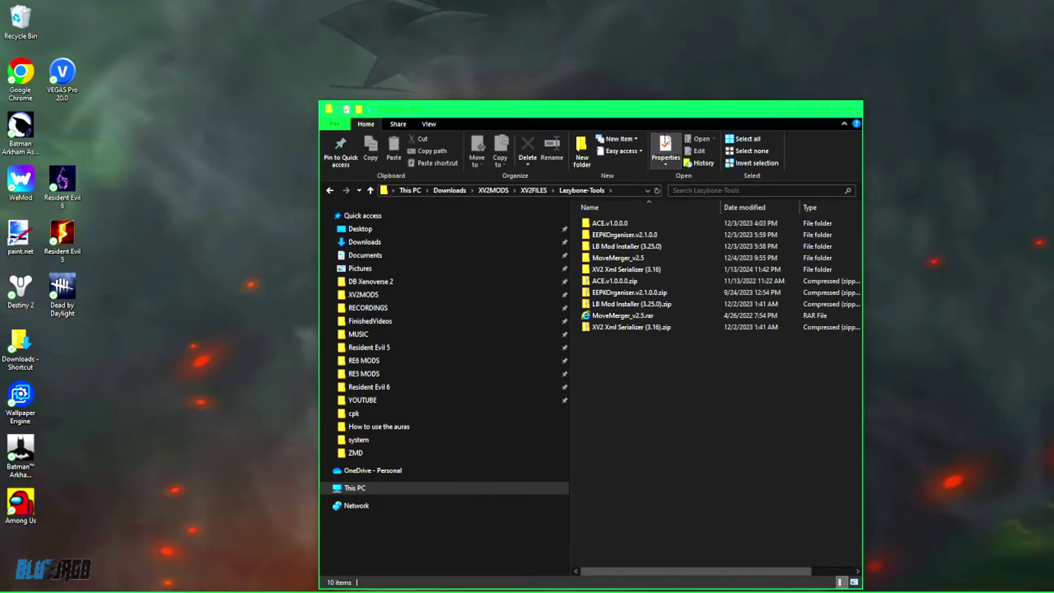
# Switch to File Explorer and launch EEPK Organiser.exe from the EEPKOrganiser.v2.1.0.0 folder, moving its window slightly up.
pyautogui.doubleClick(661, 234)
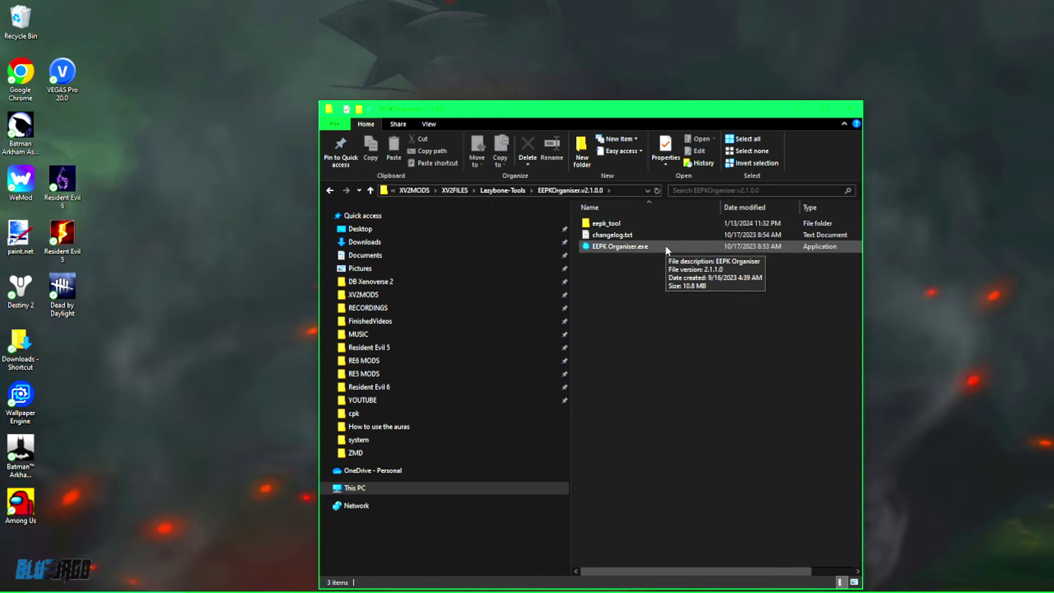
pyautogui.click(667, 248)
pyautogui.doubleClick(666, 247)
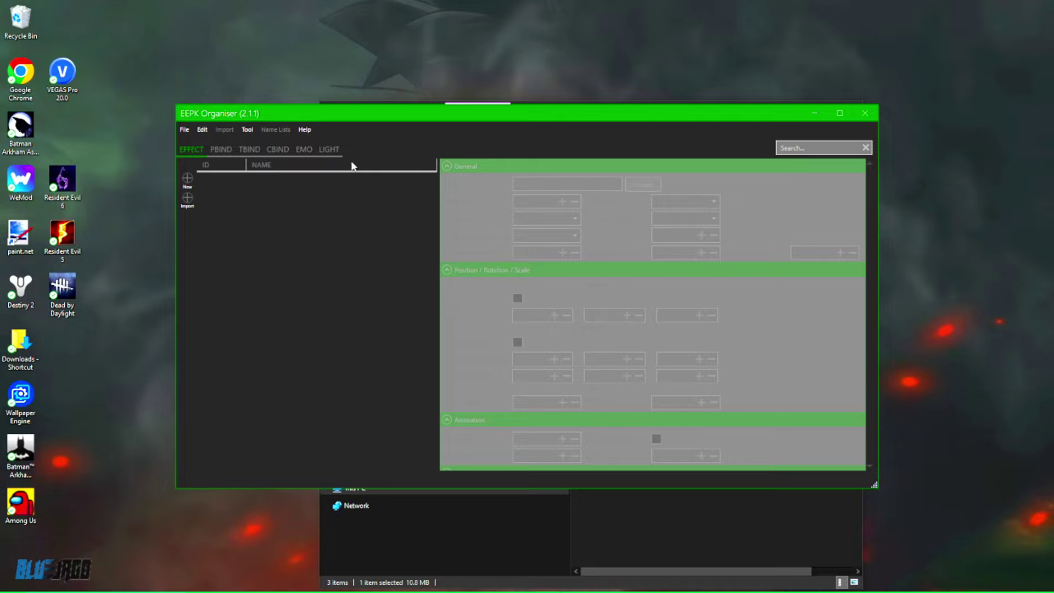
pyautogui.moveTo(305, 115); pyautogui.dragTo(310, 90)
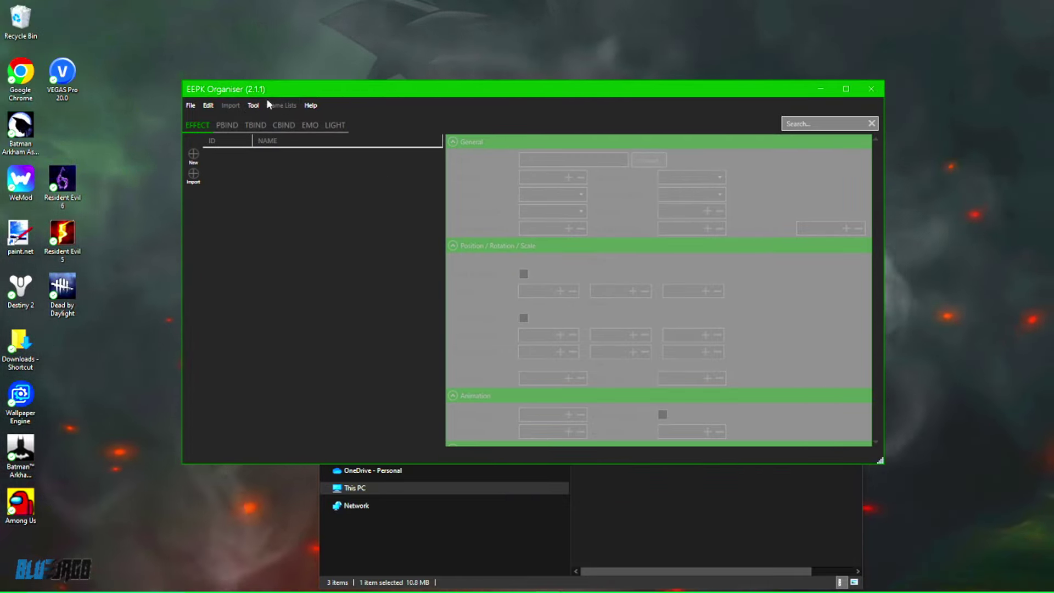
# Find the super skill Death Wave (ID 246) by searching for "wave" and load its effects from the game.
pyautogui.click(190, 106)
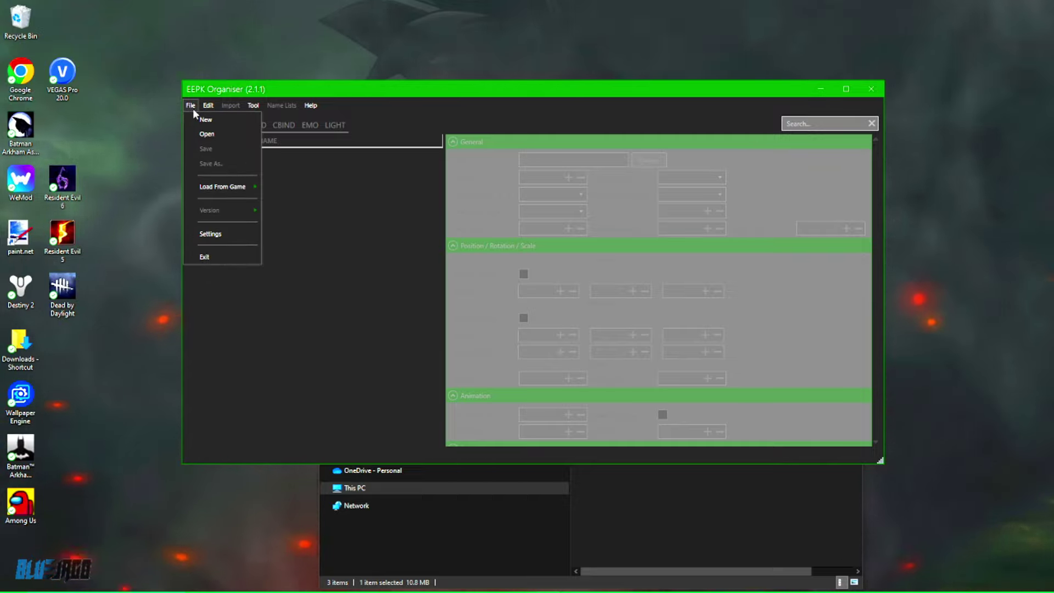
pyautogui.moveTo(241, 189)
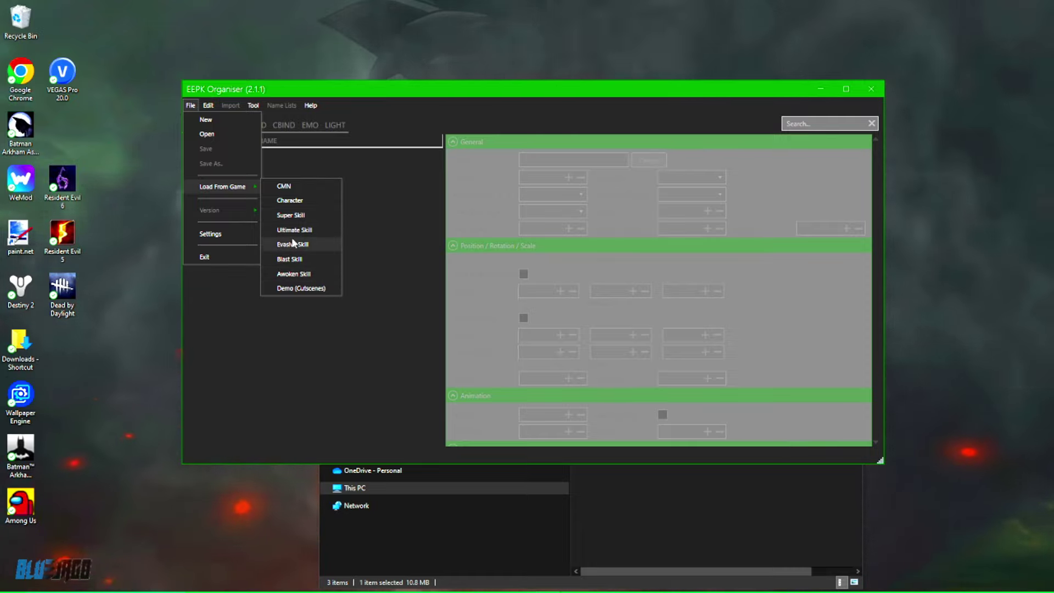
pyautogui.click(324, 217)
pyautogui.scroll(-3, 529, 231)
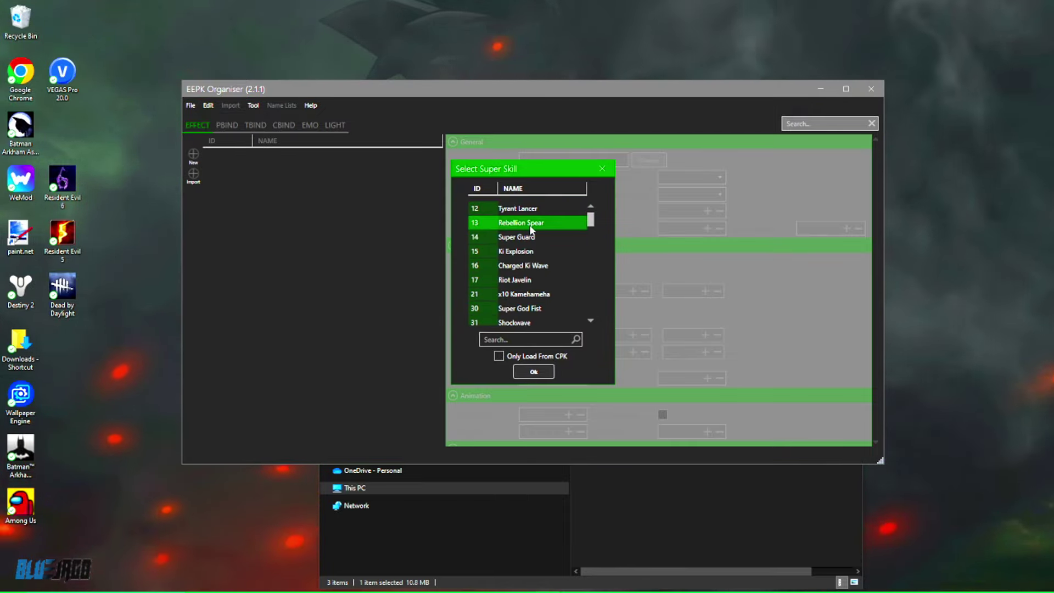
pyautogui.scroll(3, 530, 235)
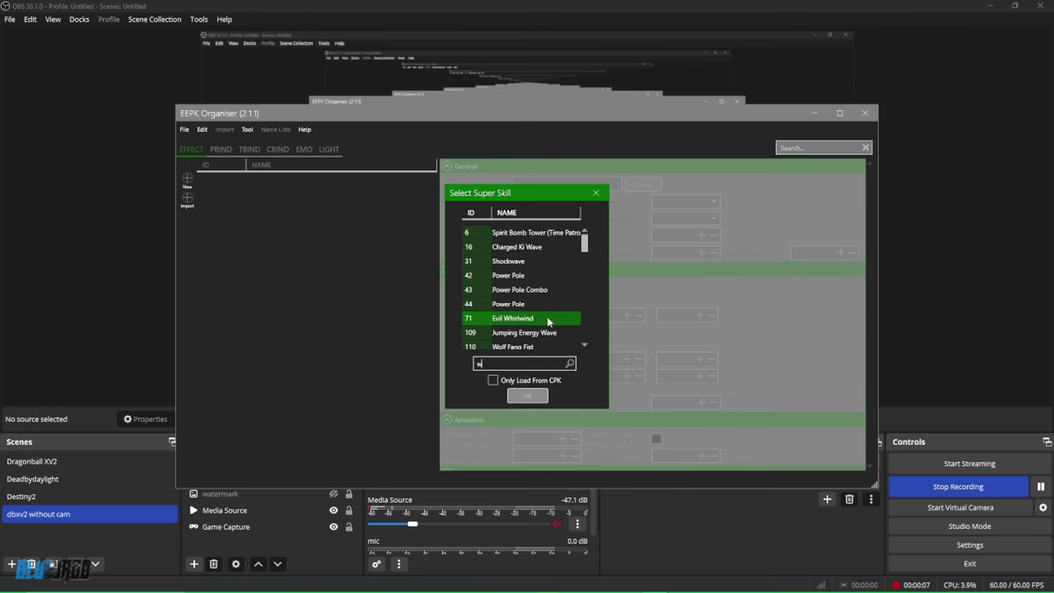
pyautogui.write('ave')
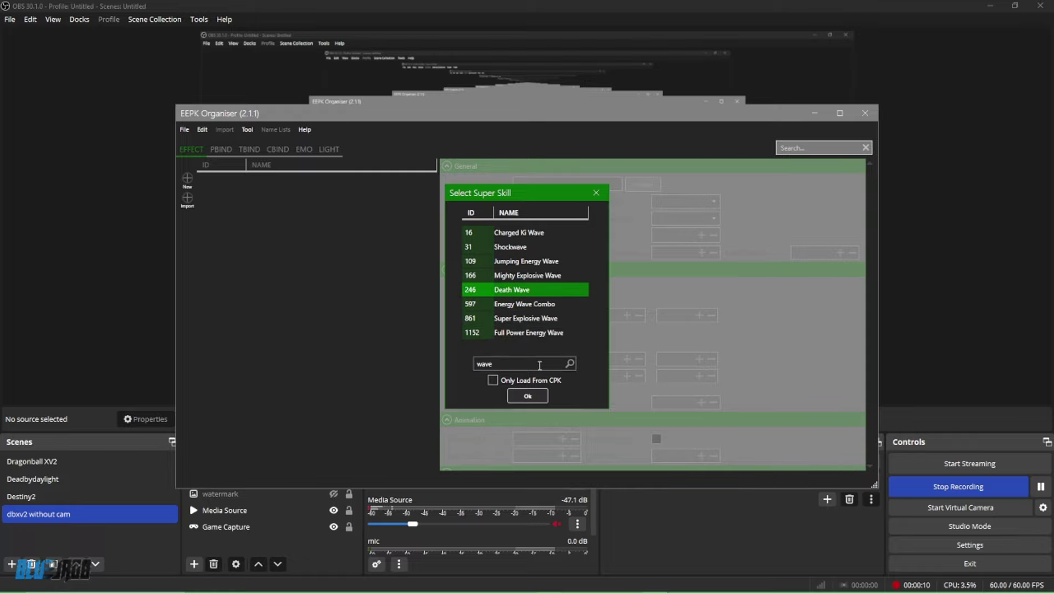
pyautogui.click(535, 397)
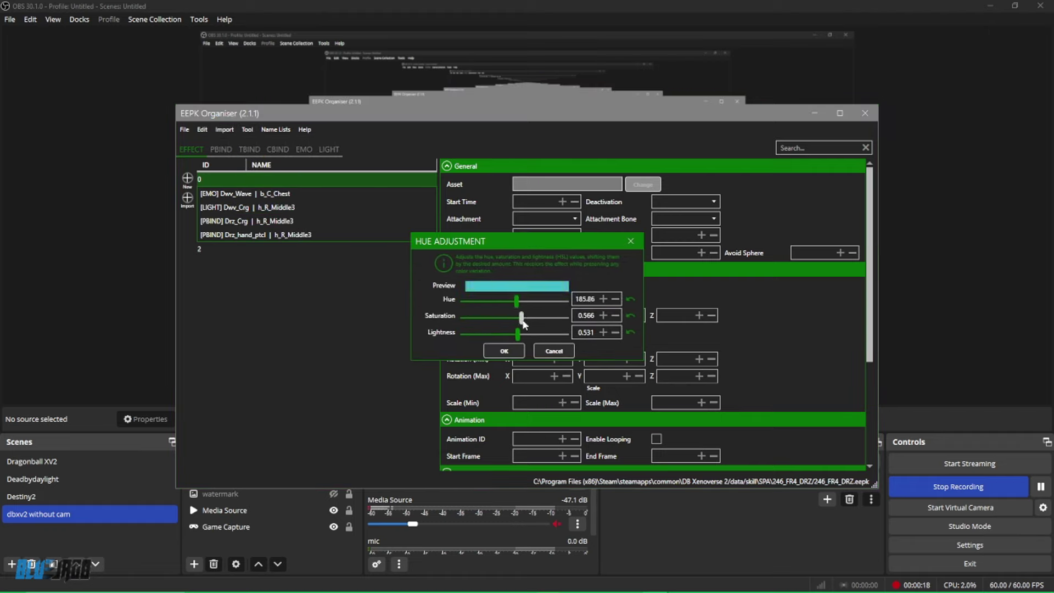
# Apply a Hue Adjustment of hue 185.86, saturation 0.566 and lightness 0.531 to the Death Wave effects and save the file.
pyautogui.click(504, 351)
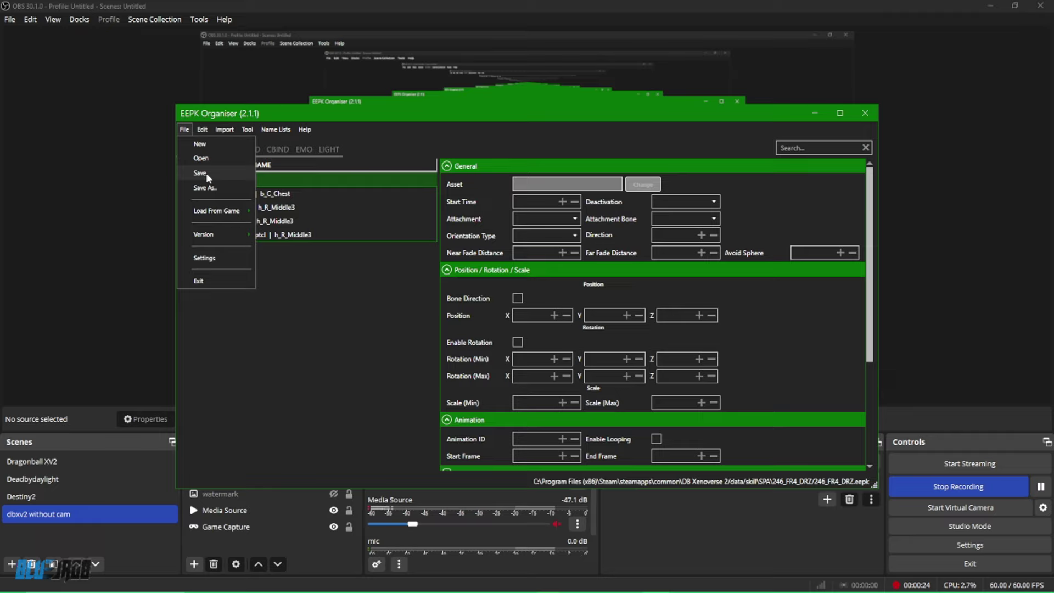
pyautogui.click(206, 172)
pyautogui.press('Return')
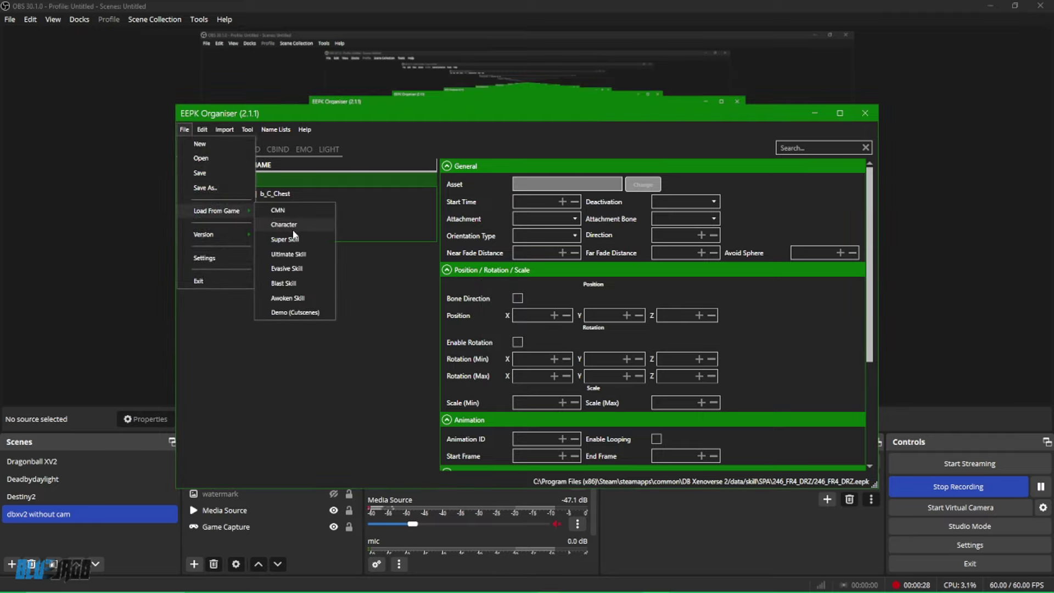
# Load the ultimate skill Excellent Full Course (ID 1110) and apply a Hue Adjustment of hue 184.76, saturation about 0.6 and lightness 0.578.
pyautogui.click(287, 254)
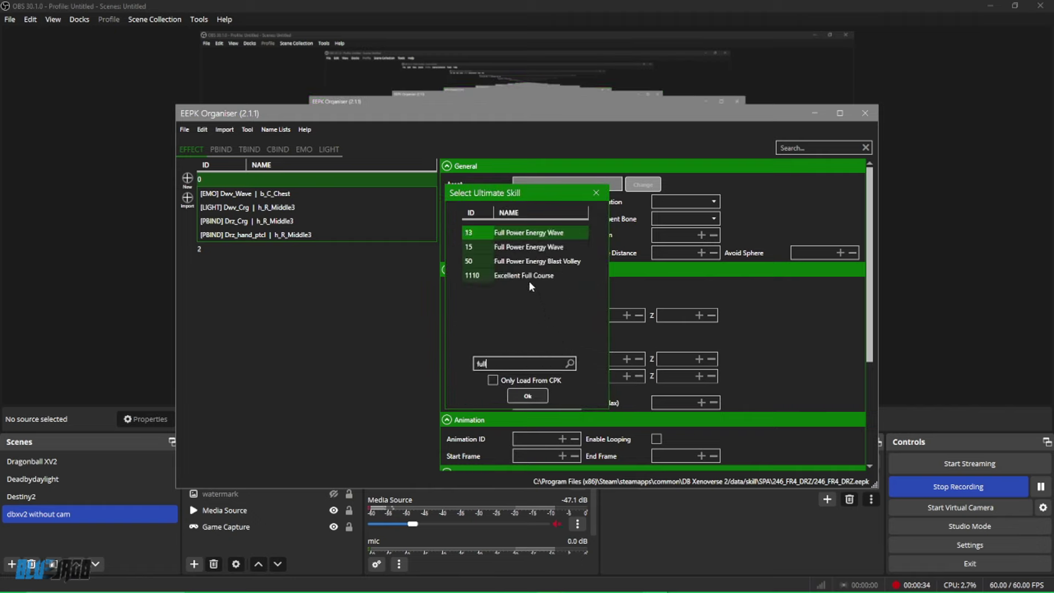
pyautogui.click(527, 396)
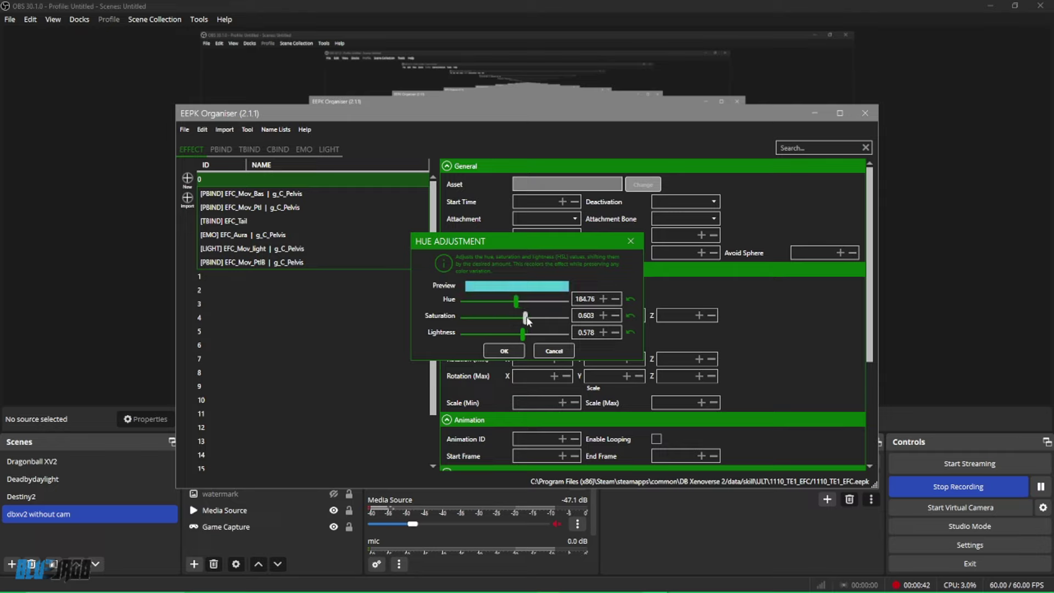
pyautogui.moveTo(528, 320); pyautogui.dragTo(525, 319)
pyautogui.click(503, 351)
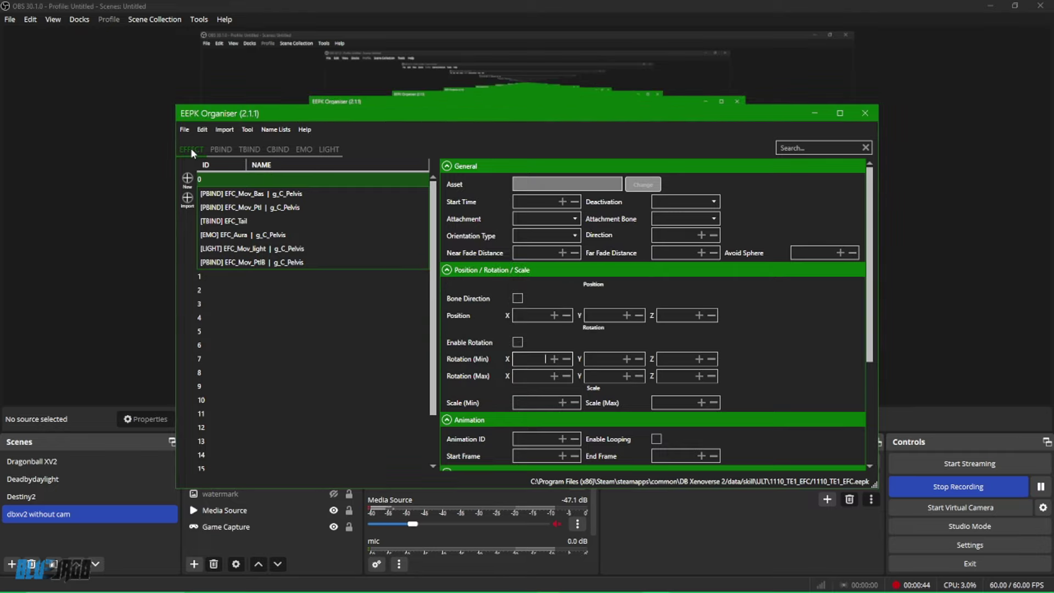
# Save the recoloured Excellent Full Course effects to their EEPK file.
pyautogui.click(185, 129)
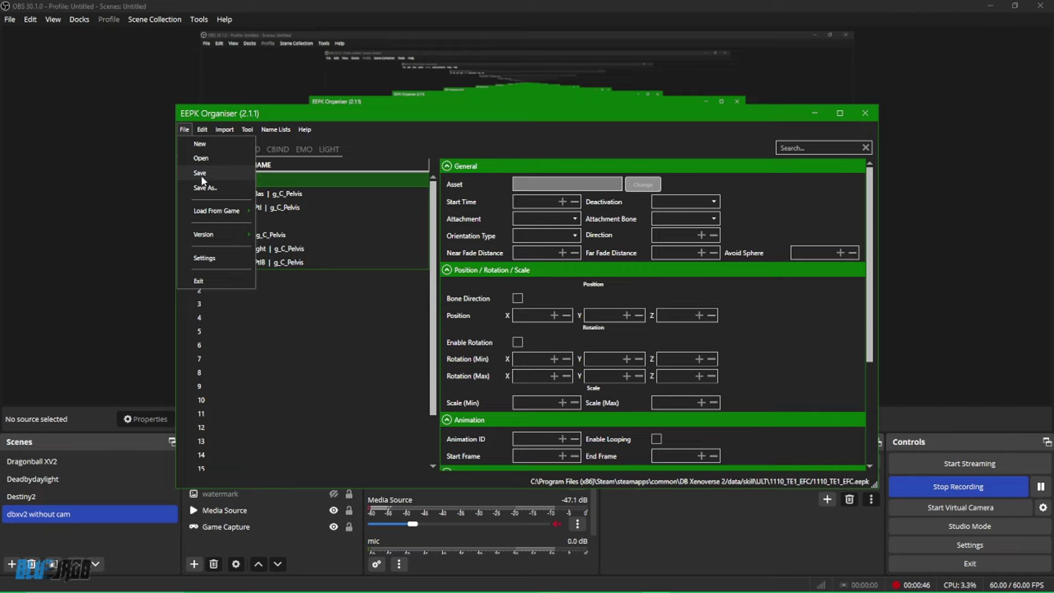
pyautogui.click(201, 176)
pyautogui.press('Return')
pyautogui.click(247, 130)
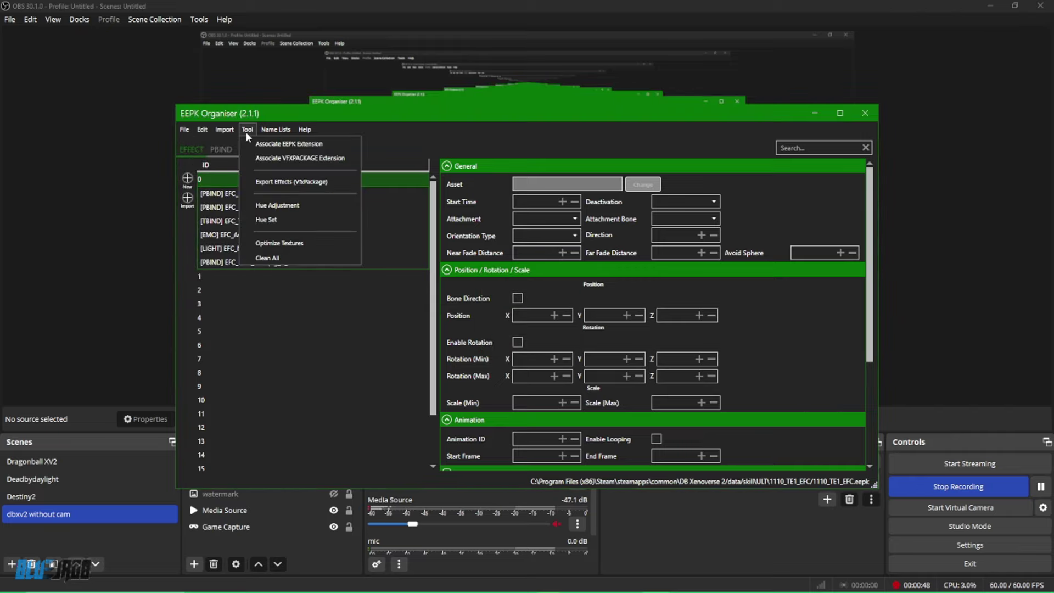
pyautogui.click(247, 130)
# Find the evasive skill Fake Blast (ID 850) by searching for "fake" and load its effects from the game.
pyautogui.click(185, 129)
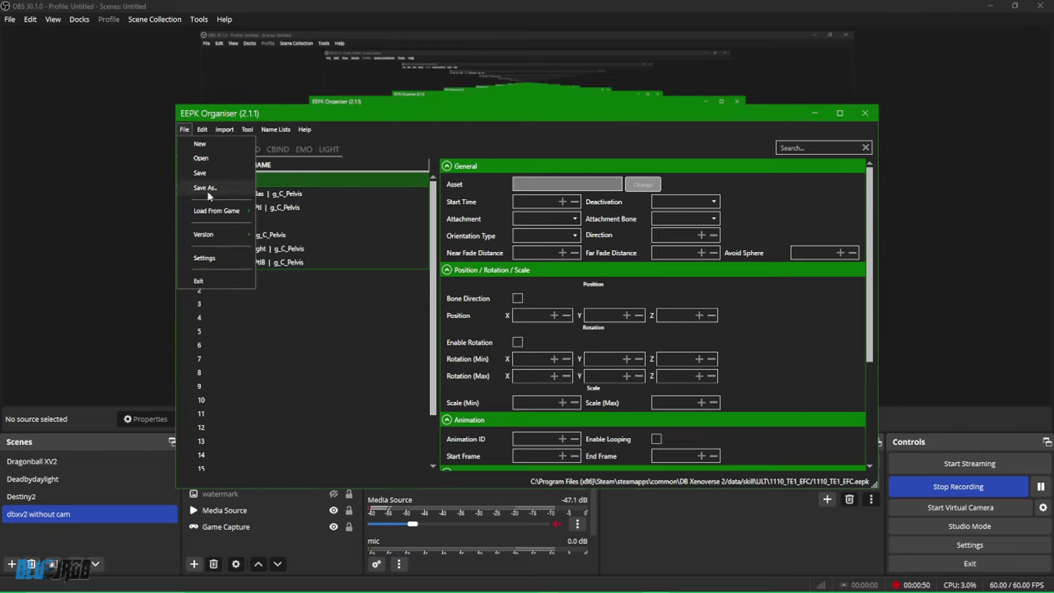
pyautogui.moveTo(217, 213)
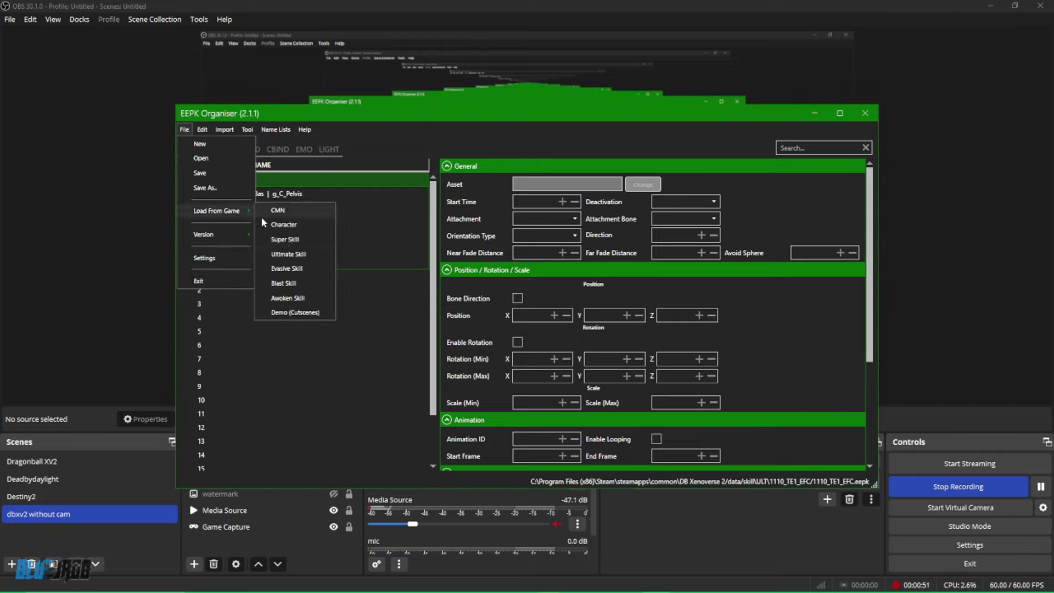
pyautogui.click(305, 269)
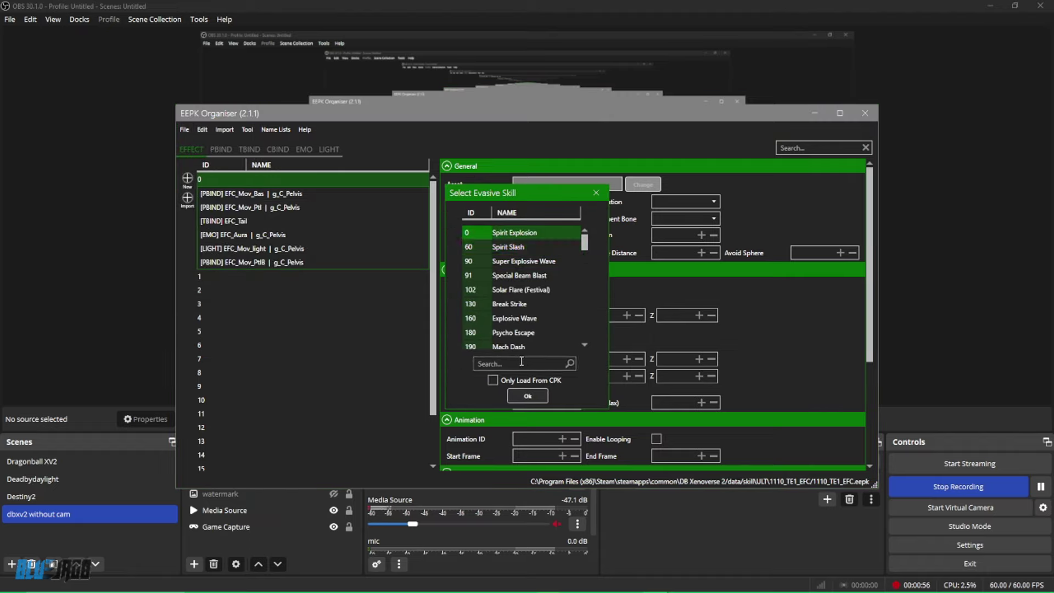
pyautogui.click(521, 362)
pyautogui.write('fake')
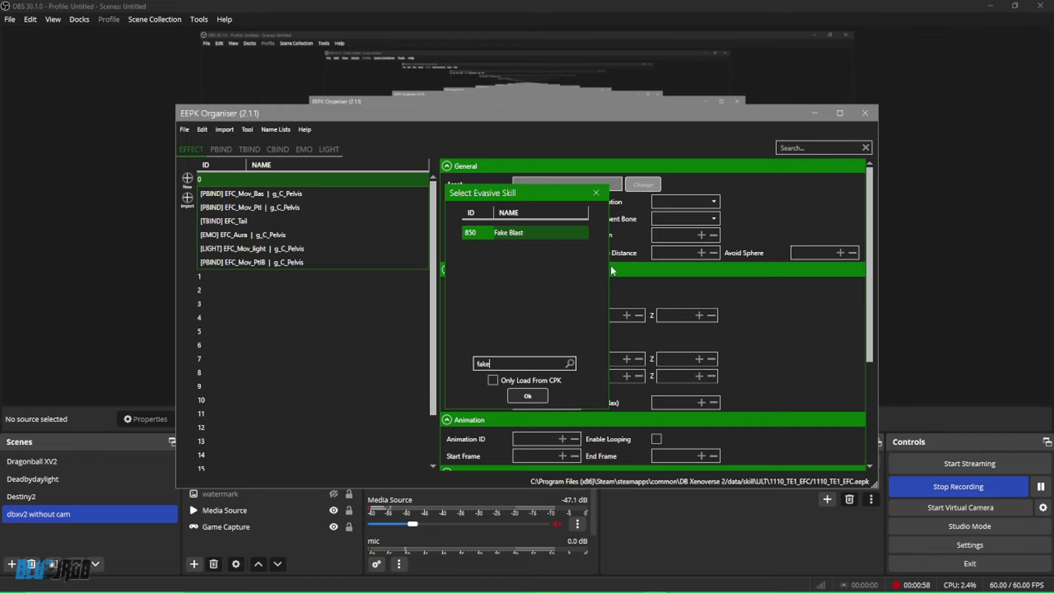
pyautogui.click(527, 396)
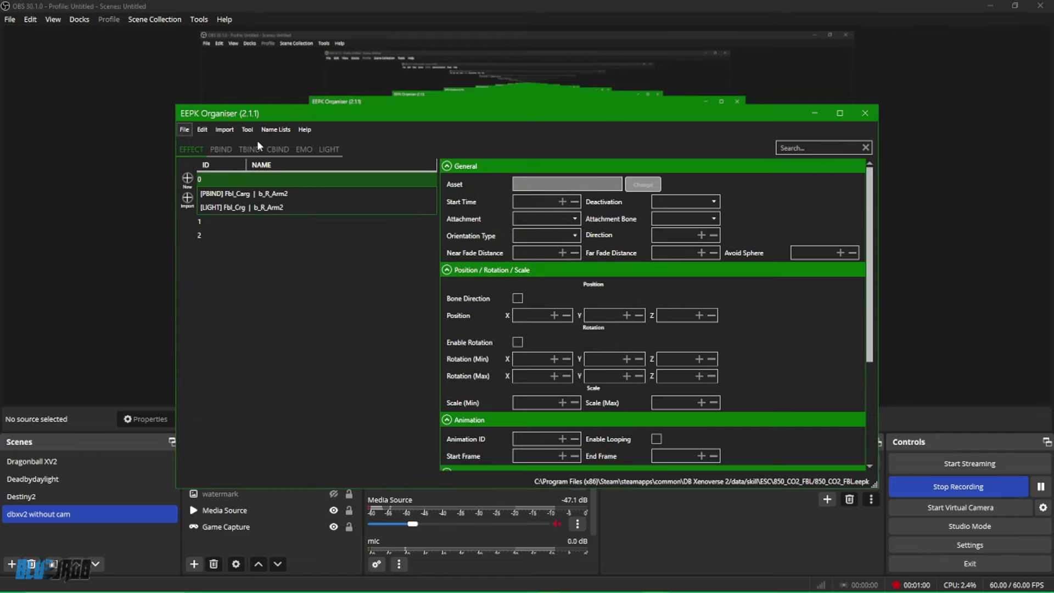
# Recolour the Fake Blast effects with a Hue Adjustment and save the file.
pyautogui.click(224, 129)
pyautogui.moveTo(247, 130)
pyautogui.click(290, 215)
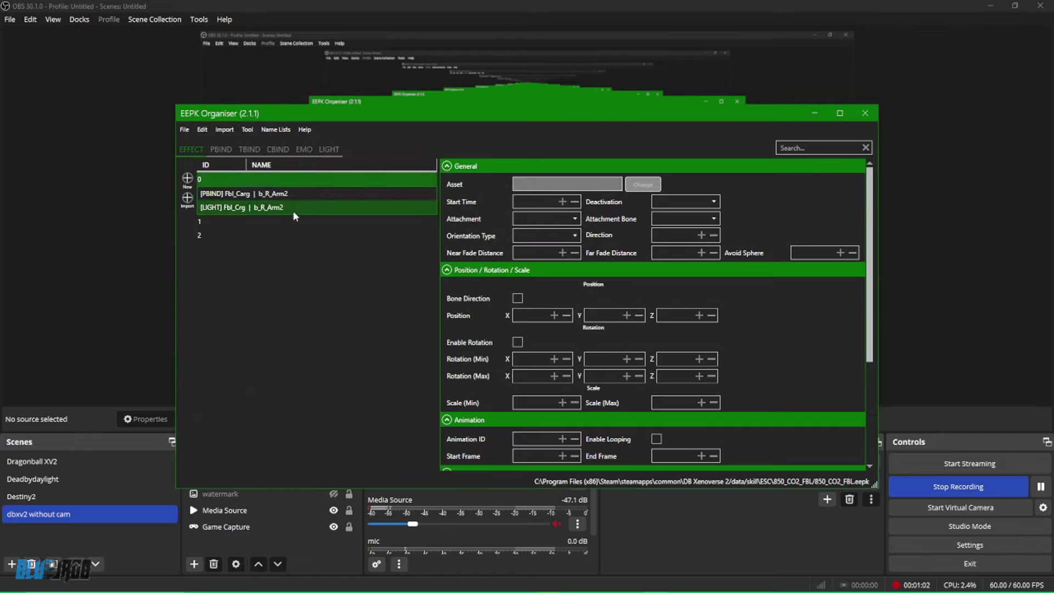
pyautogui.moveTo(489, 295); pyautogui.dragTo(518, 319)
pyautogui.click(504, 351)
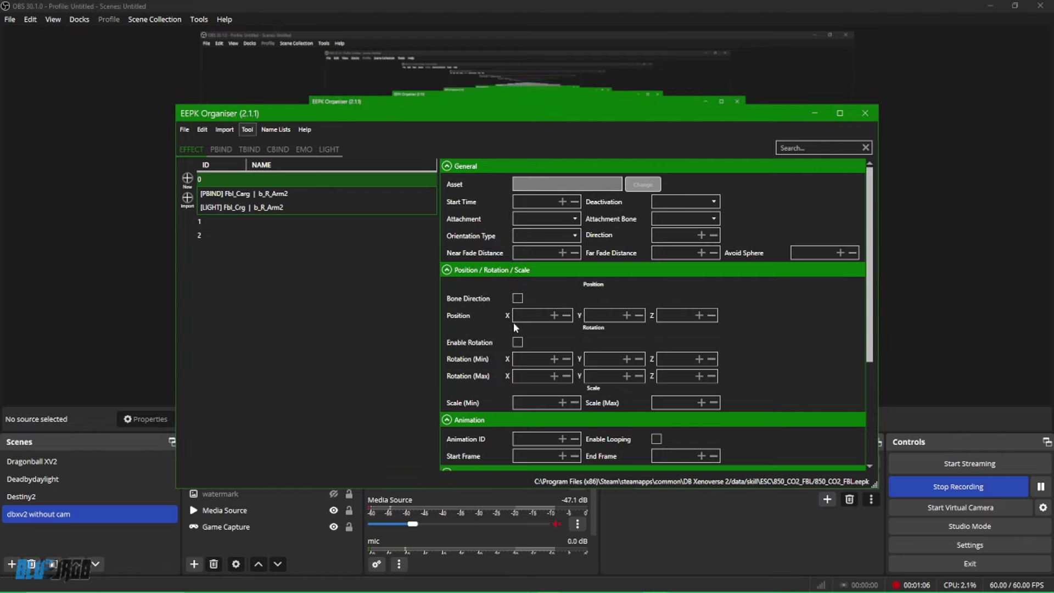
pyautogui.click(185, 130)
pyautogui.click(200, 172)
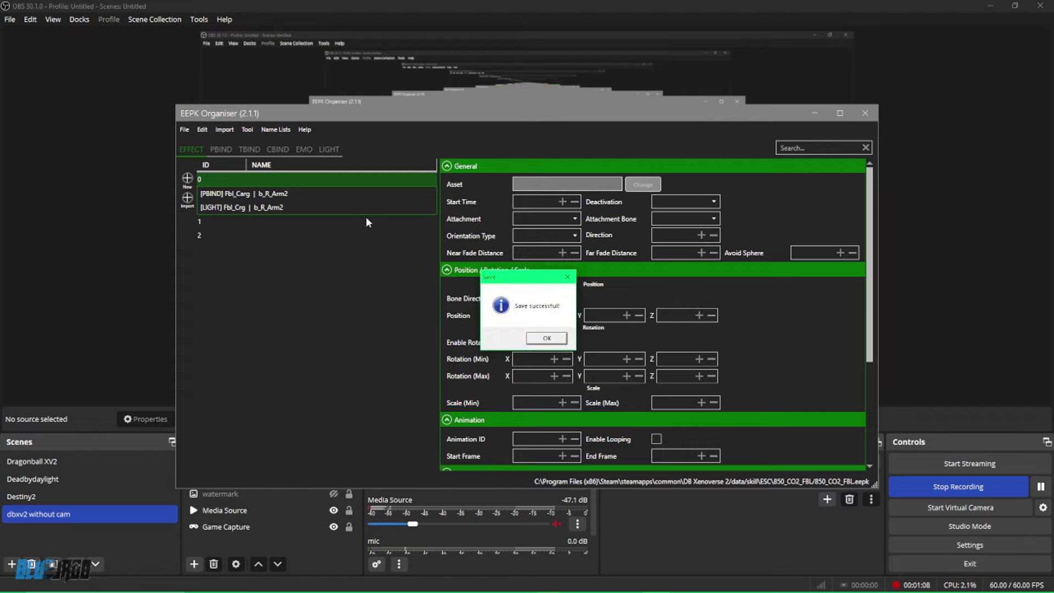
pyautogui.press('Return')
# Find the ultimate skill Sword of Hope (ID 1321) by searching for "hope" and load its effects from the game.
pyautogui.click(224, 130)
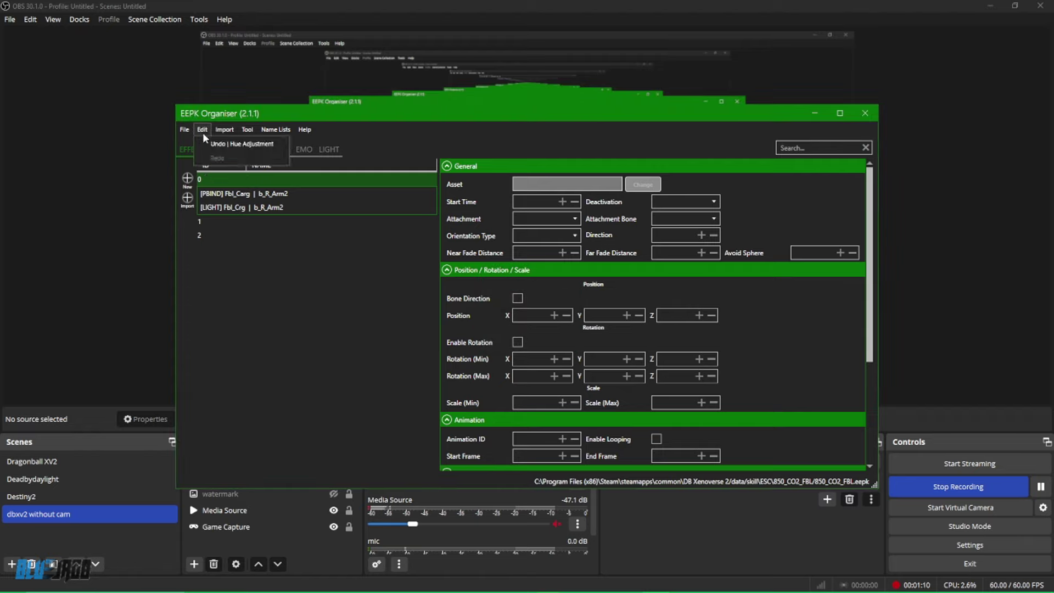
pyautogui.click(184, 130)
pyautogui.moveTo(245, 212)
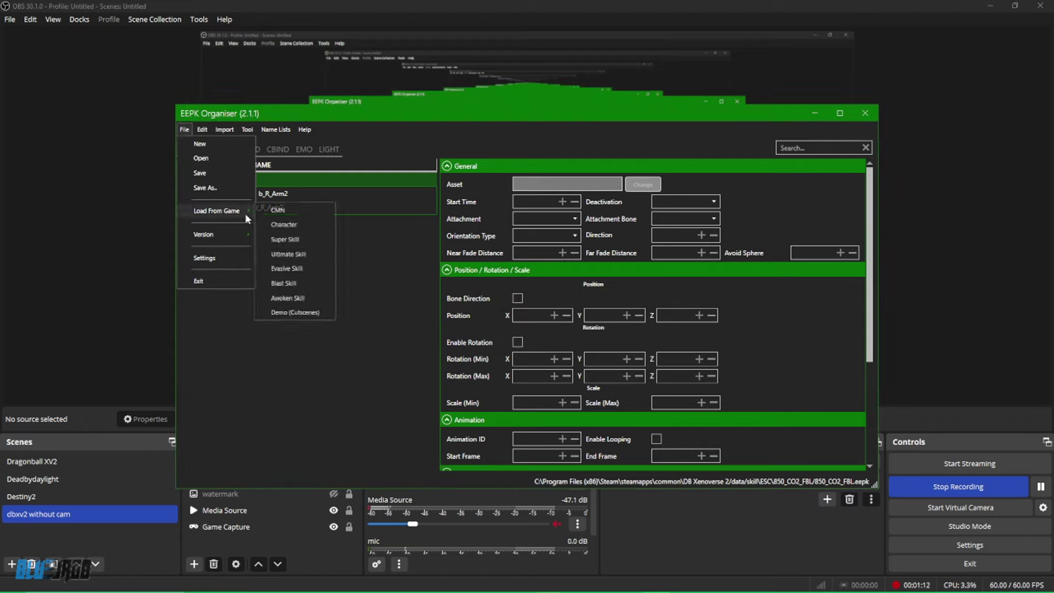
pyautogui.click(299, 254)
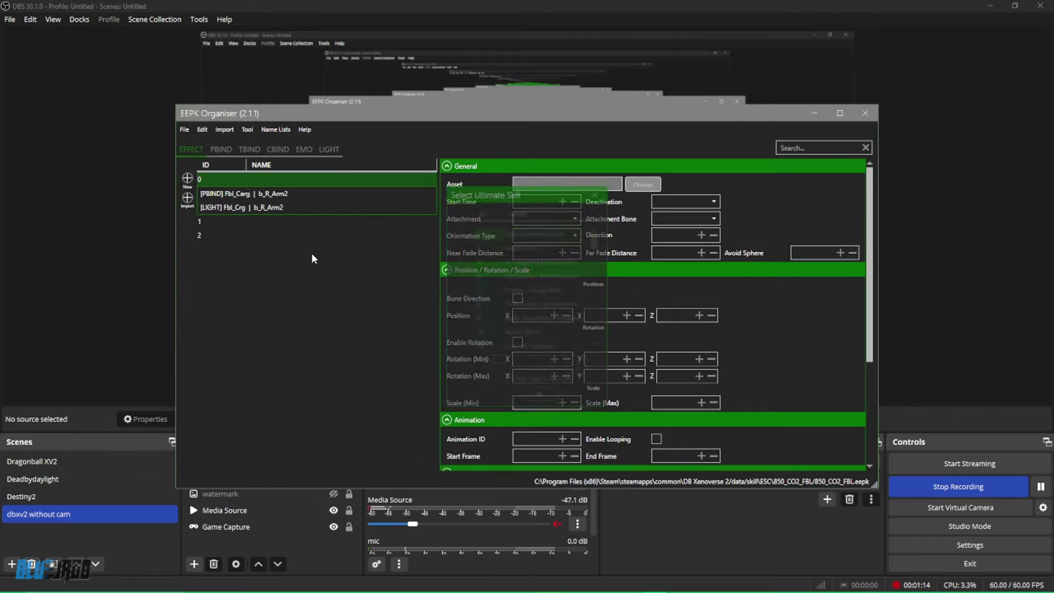
pyautogui.click(502, 361)
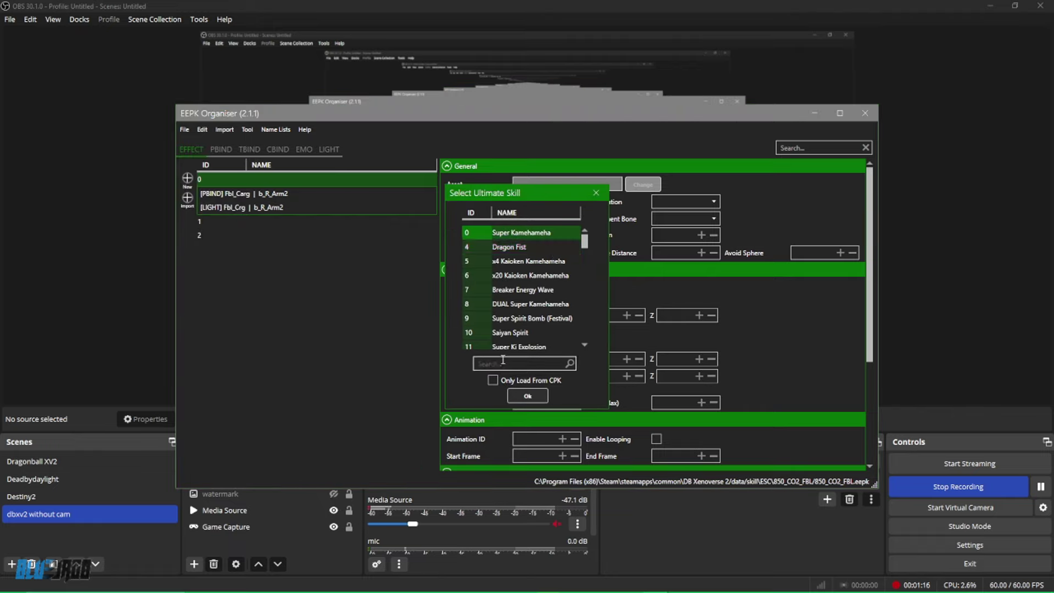
pyautogui.write('h')
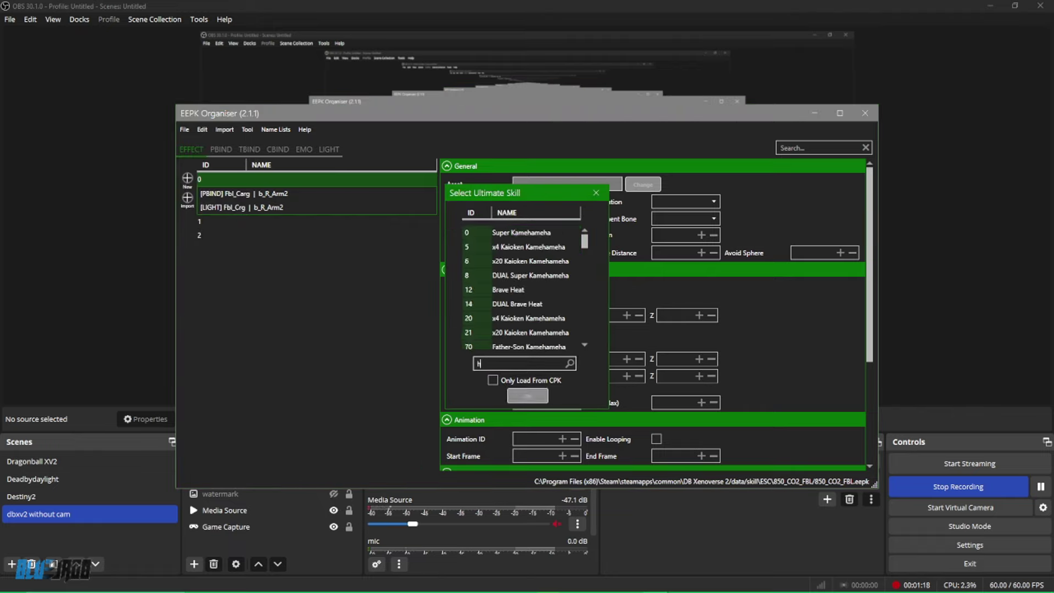
pyautogui.write('ope')
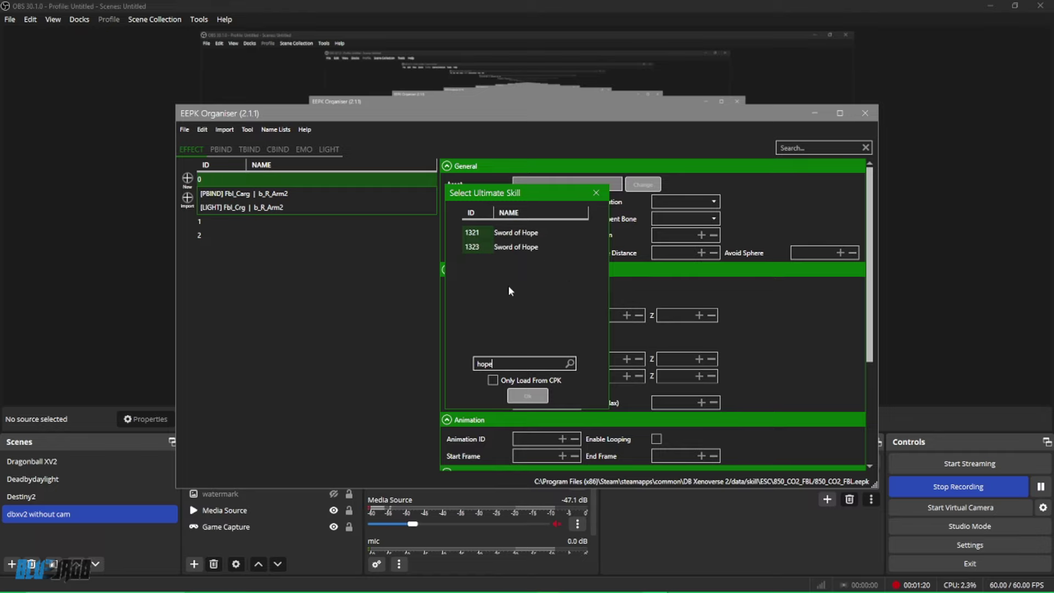
pyautogui.click(515, 232)
pyautogui.click(528, 396)
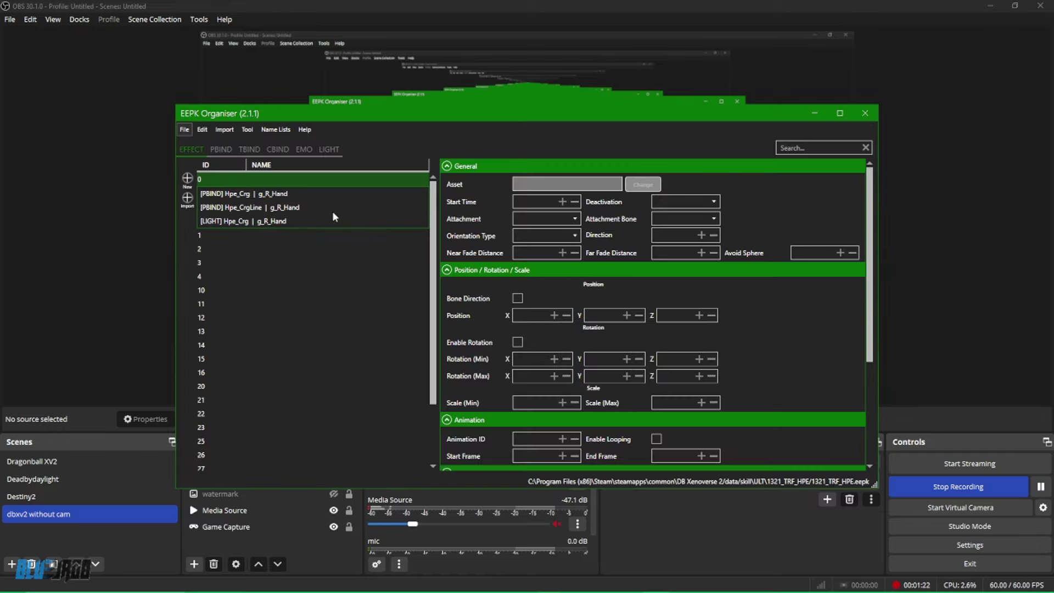
# Recolour the Sword of Hope effects with a blue Hue Adjustment and save the EEPK file.
pyautogui.click(226, 131)
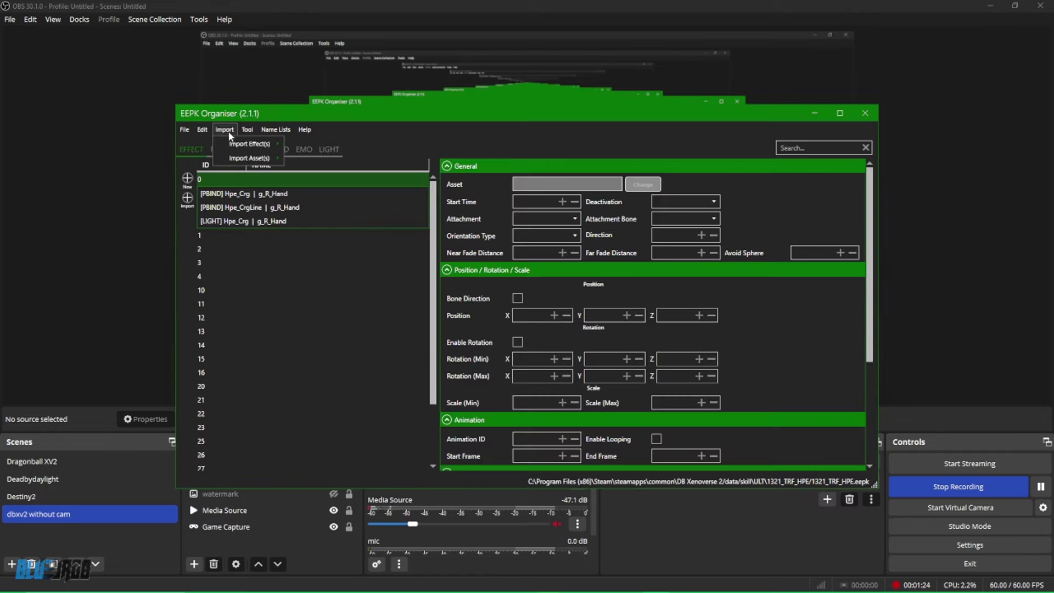
pyautogui.click(225, 129)
pyautogui.click(247, 130)
pyautogui.click(277, 203)
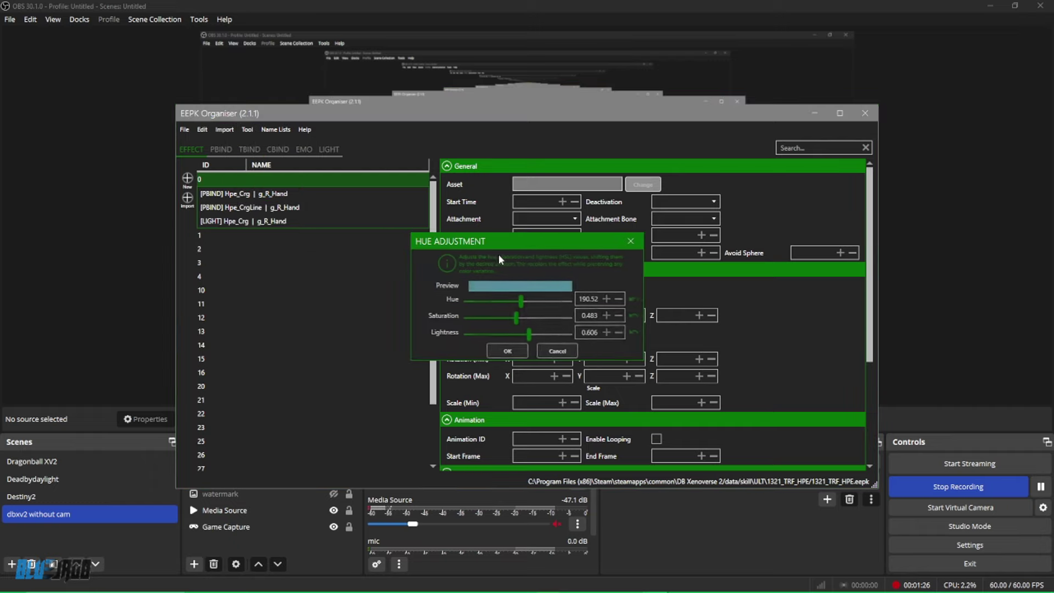
pyautogui.moveTo(521, 300); pyautogui.dragTo(502, 319)
pyautogui.click(510, 351)
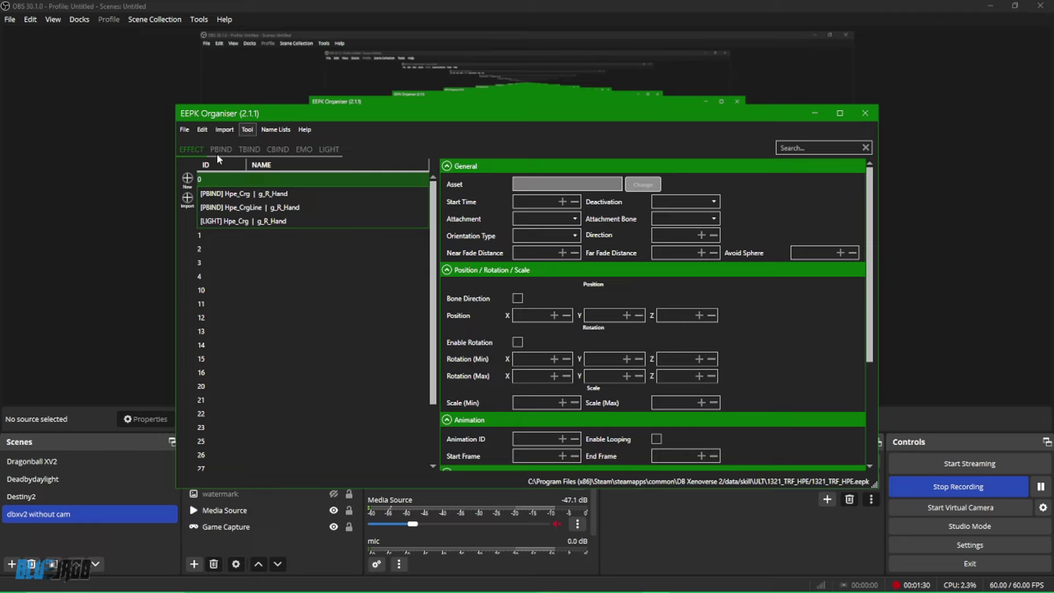
pyautogui.click(184, 129)
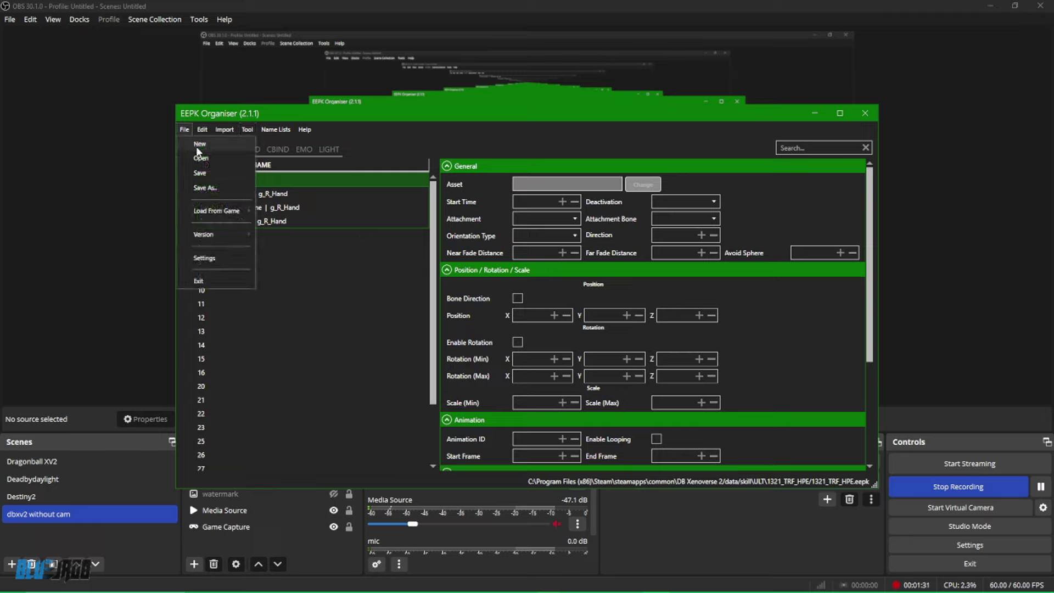
pyautogui.click(227, 174)
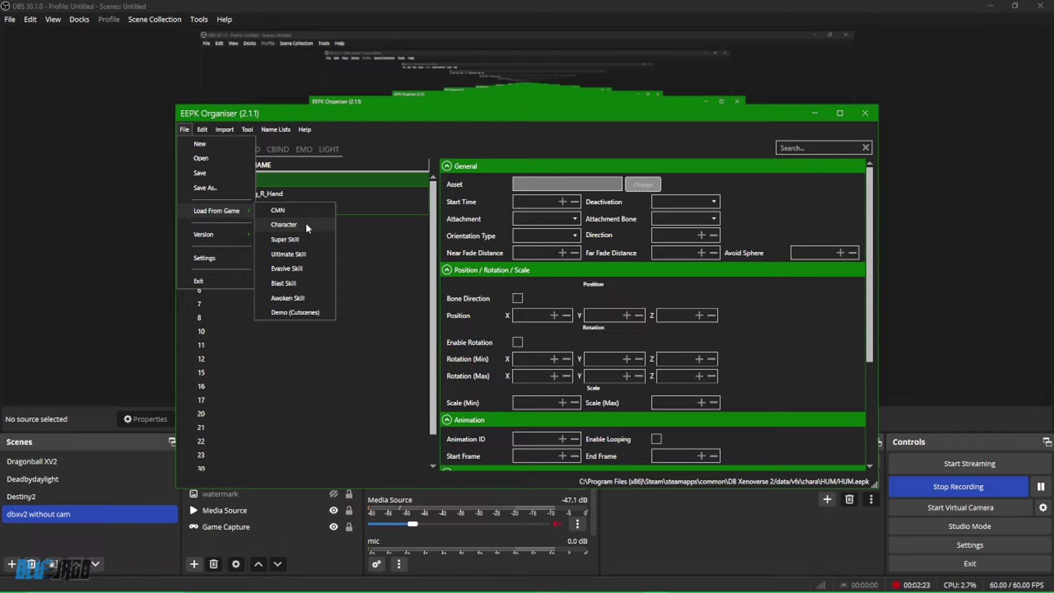
# Find the character with code SYM (ID 102) by searching for "sym" and load its effects from the game.
pyautogui.click(305, 222)
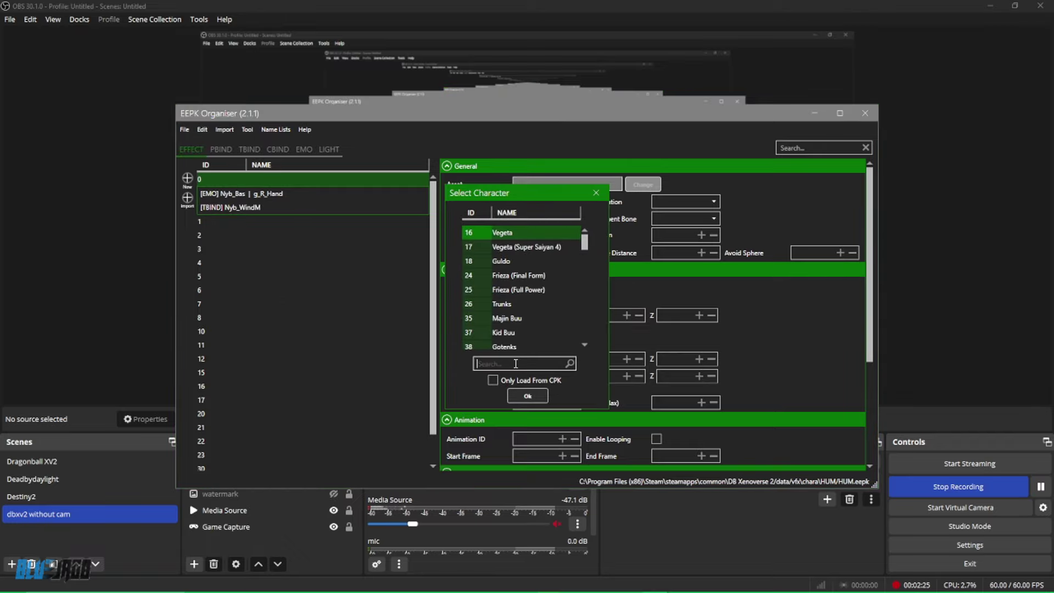
pyautogui.click(511, 362)
pyautogui.write('sym')
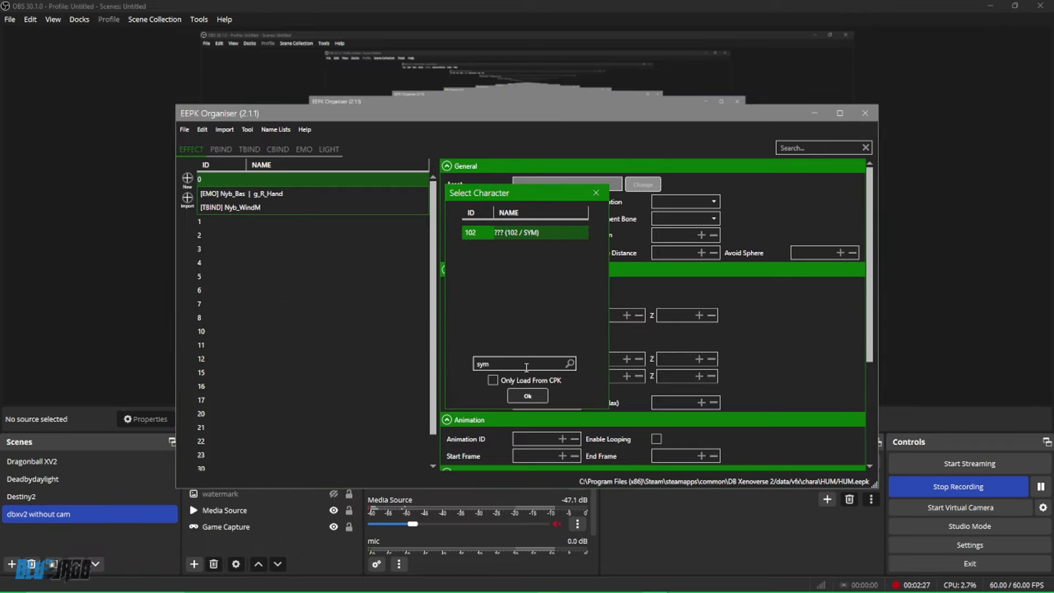
pyautogui.press('Return')
# Apply a Hue Adjustment to the SYM effects with hue 194.29 and saturation about 0.715.
pyautogui.click(247, 131)
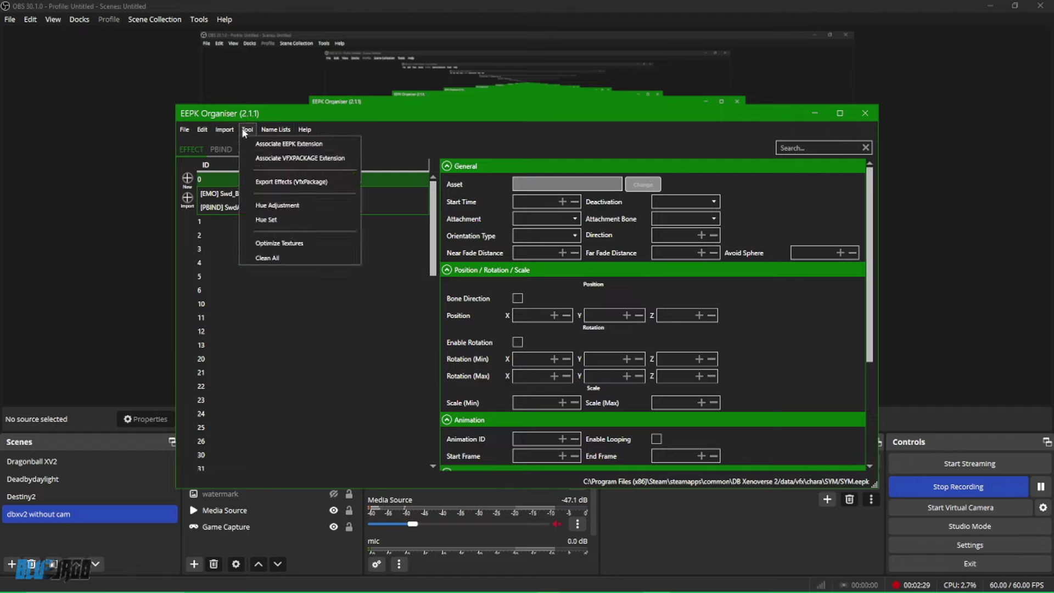
pyautogui.click(296, 206)
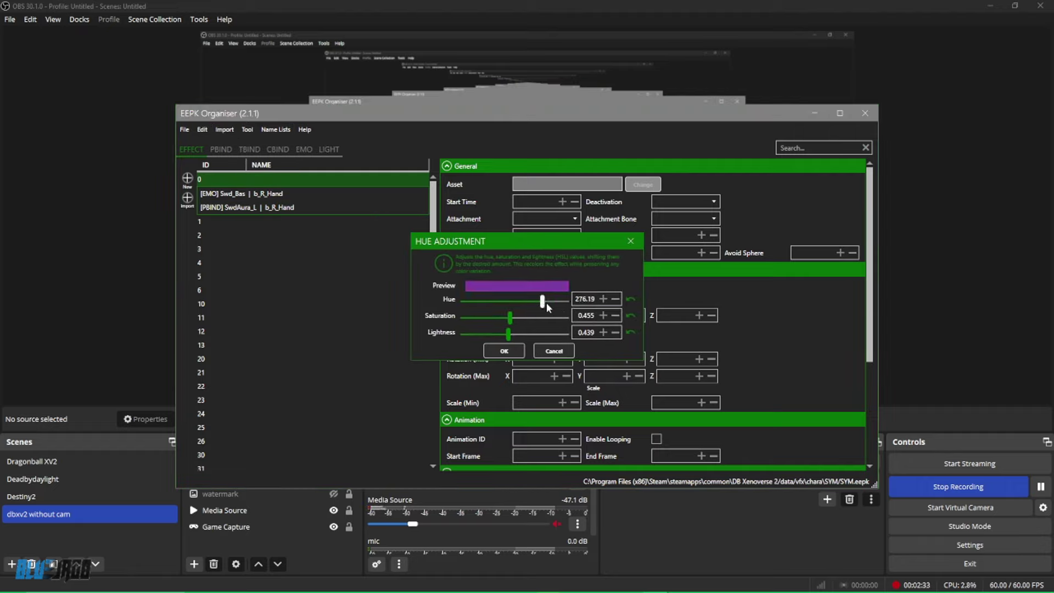
pyautogui.moveTo(558, 300); pyautogui.dragTo(498, 318)
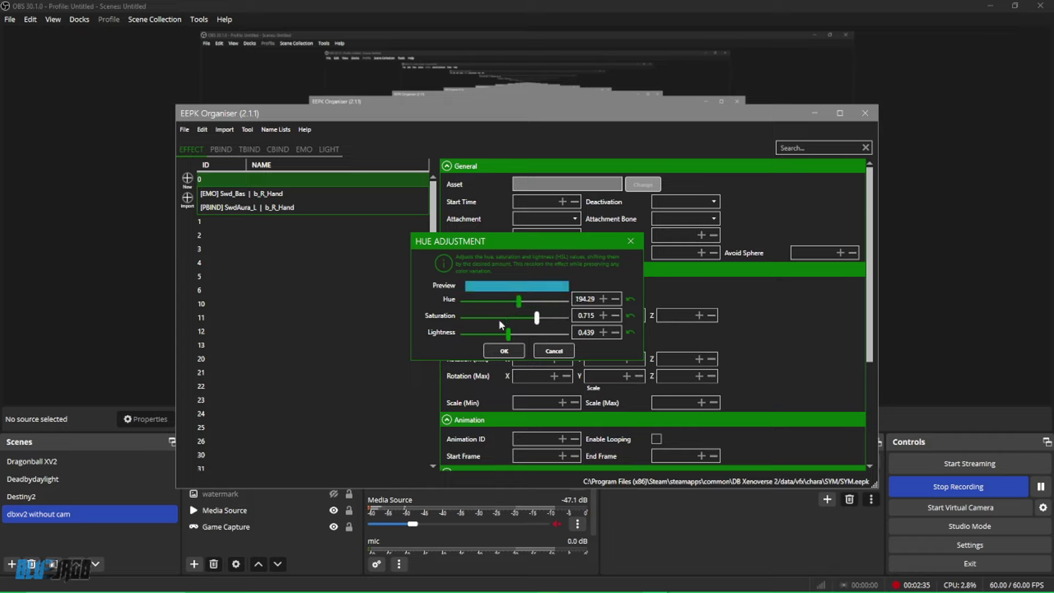
pyautogui.click(506, 351)
# Save the recoloured SYM character effects to their EEPK file.
pyautogui.click(185, 129)
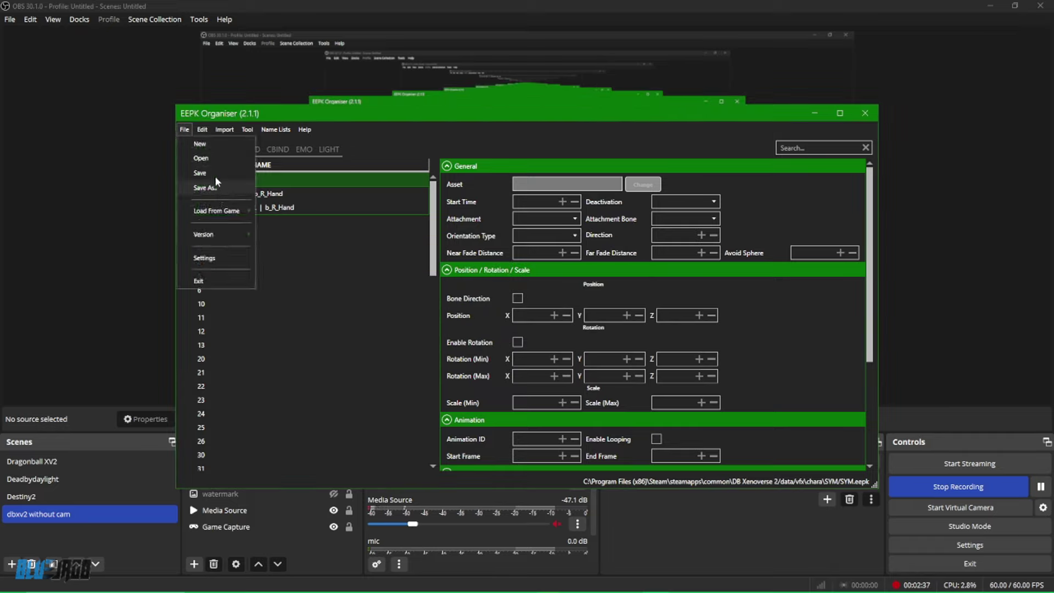
pyautogui.click(215, 173)
pyautogui.click(562, 339)
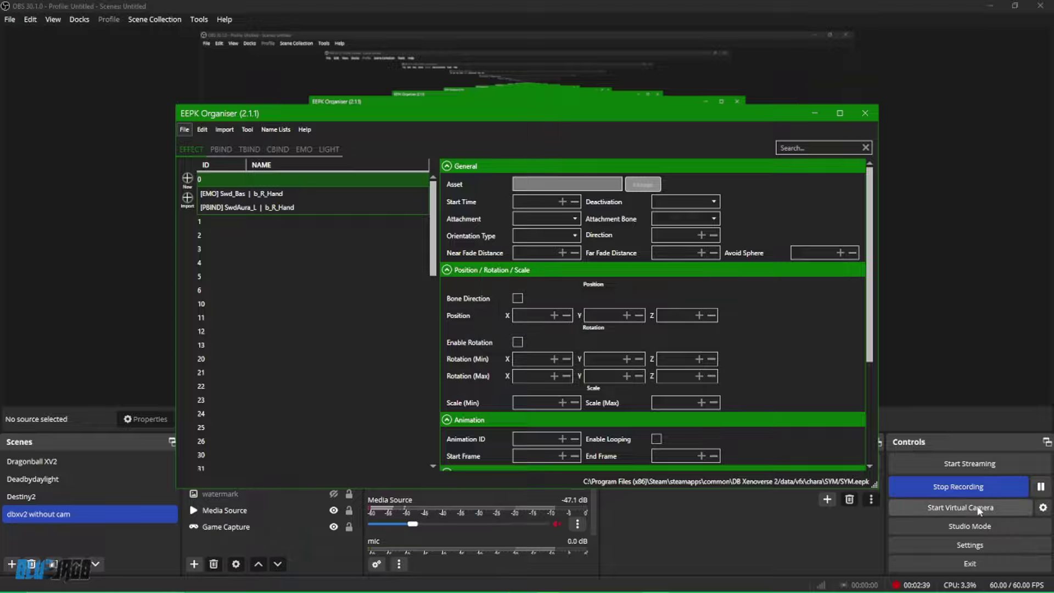